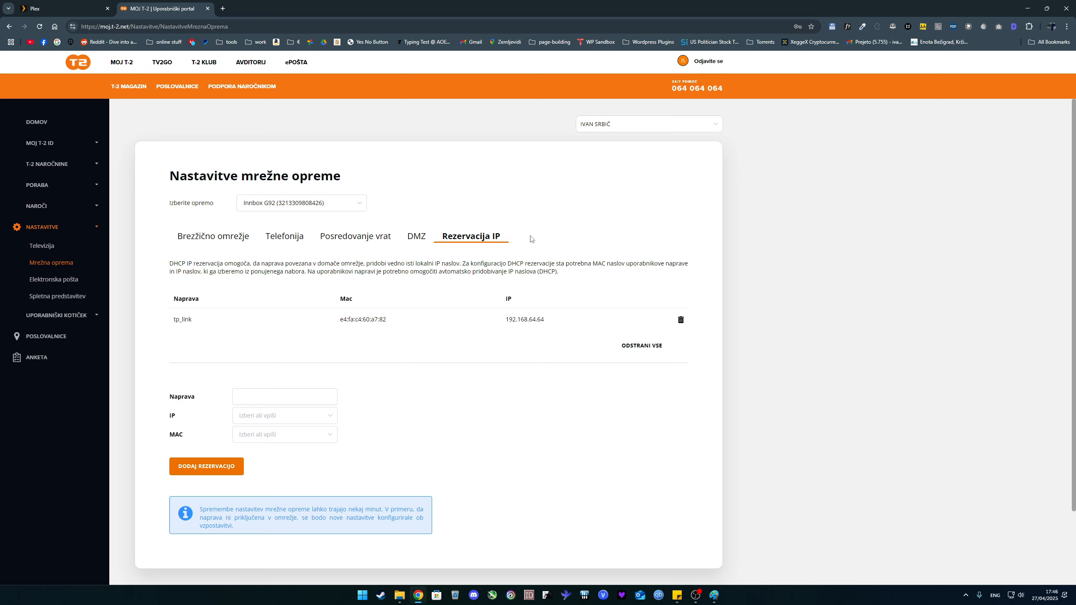
Switch to the TP-Link router page and locate the DESKTOP entry's MAC address under Address Reservation
{"action": "left_click_drag", "start_coordinate": [126, 26], "coordinate": [155, 29]}
{"action": "left_click", "coordinate": [256, 9]}
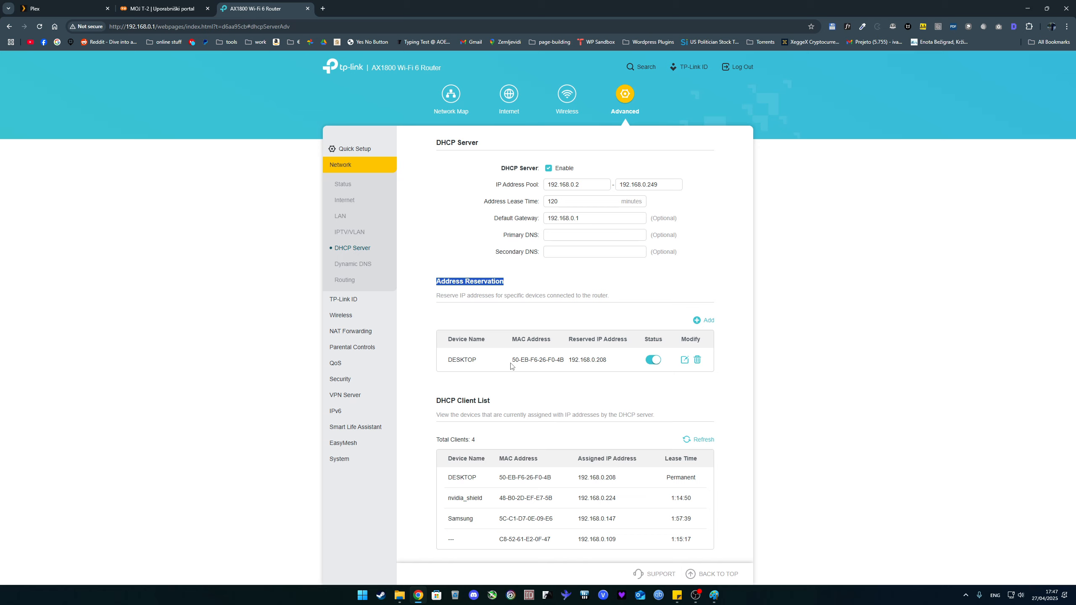
{"action": "triple_click", "coordinate": [513, 360]}
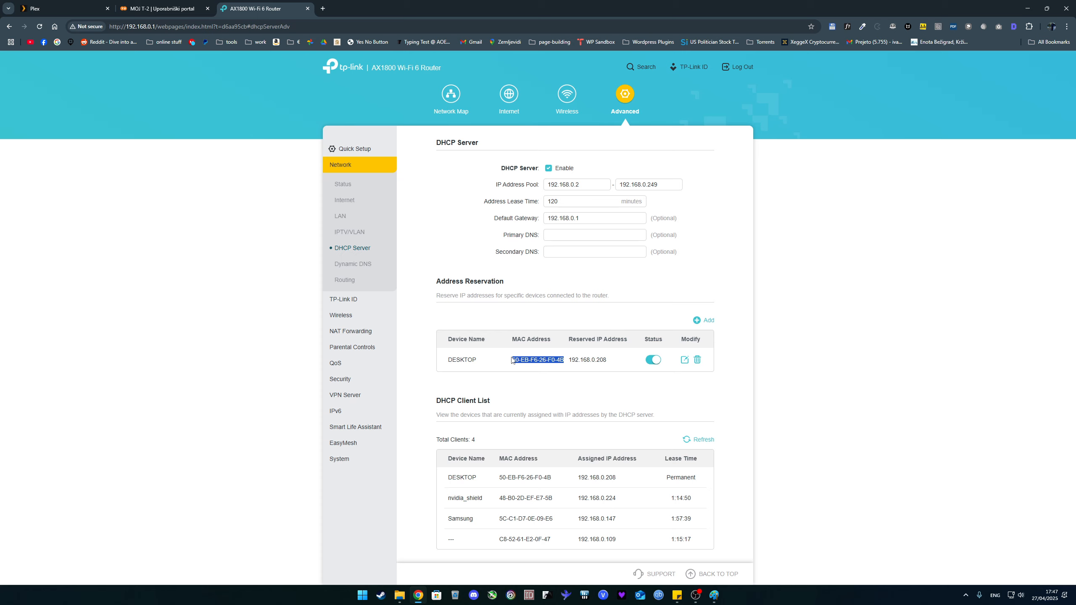
Run ipconfig in Command Prompt to check the computer's IPv4 address and default gateway, and return to the router page
{"action": "key", "text": "super"}
{"action": "type", "text": "cmd"}
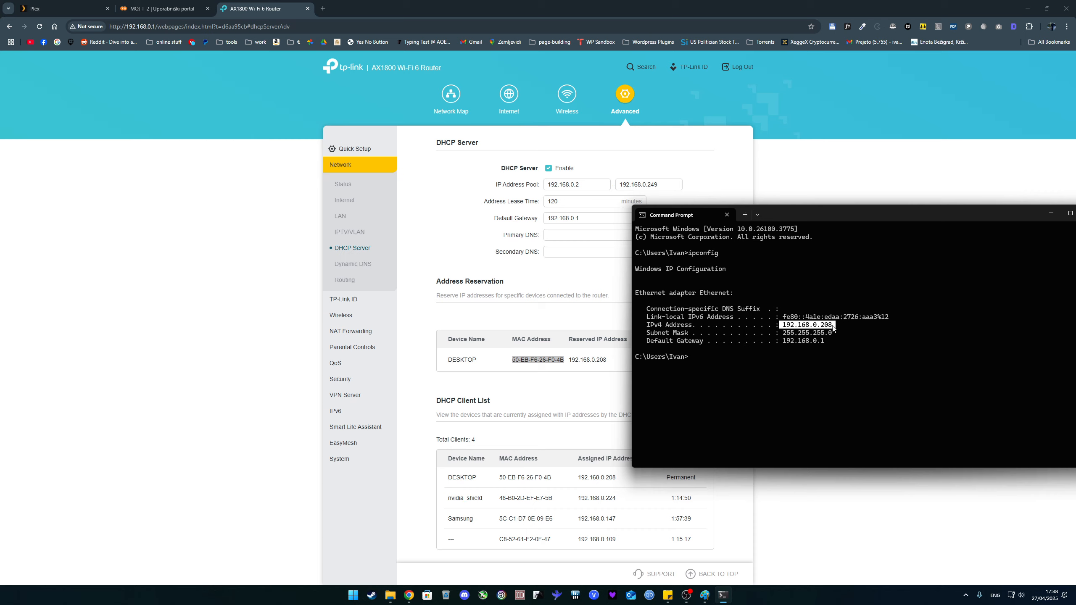
{"action": "left_click_drag", "start_coordinate": [780, 341], "coordinate": [826, 344]}
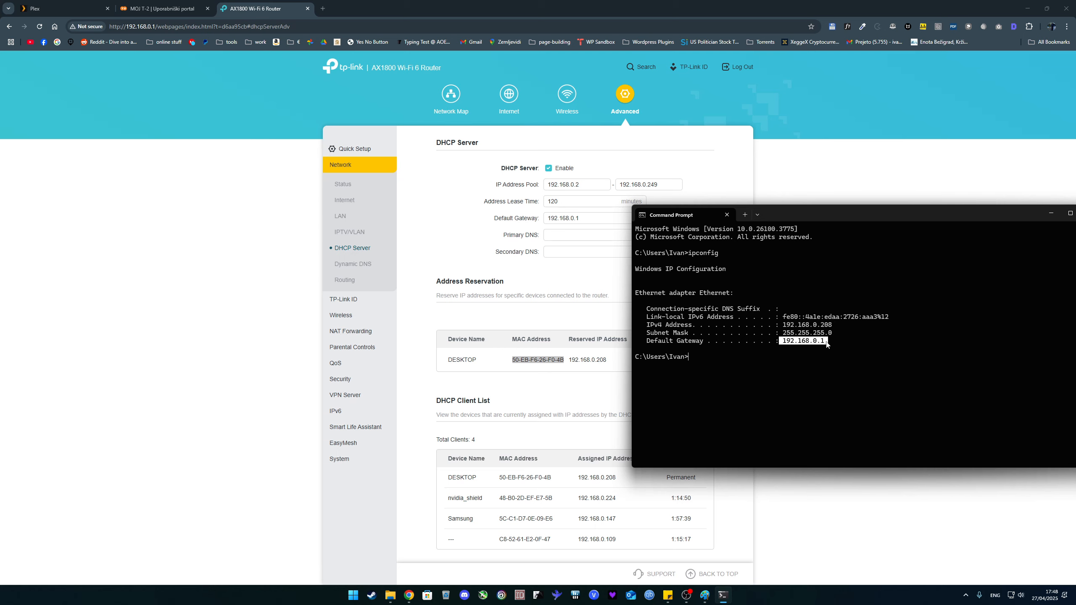
{"action": "key", "text": "alt+Tab"}
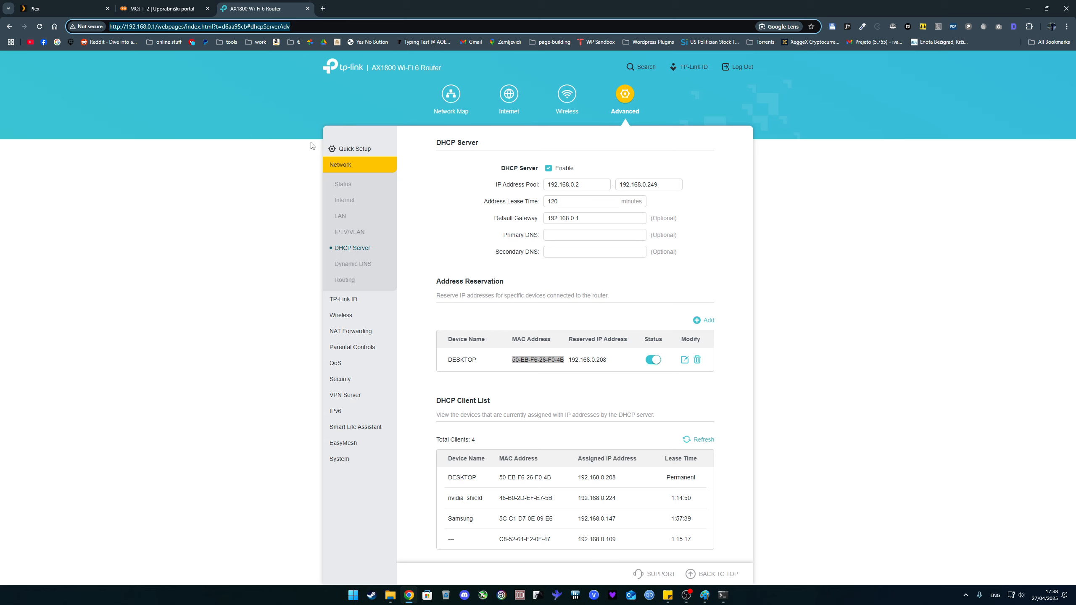
Examine the router's network map, connected clients and Dynamic DNS settings
{"action": "left_click", "coordinate": [311, 142]}
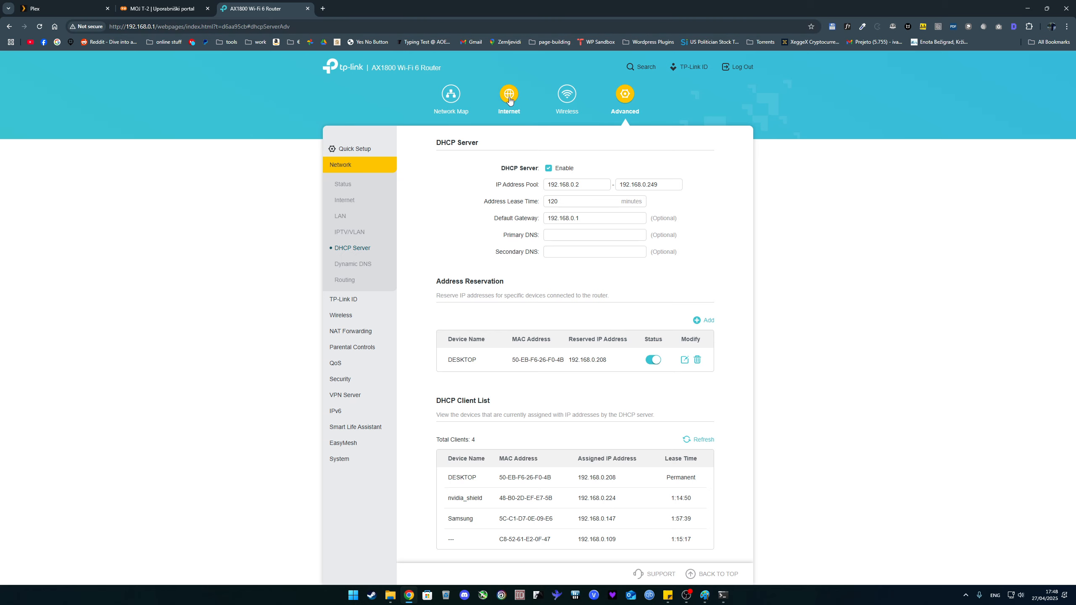
{"action": "left_click", "coordinate": [509, 101]}
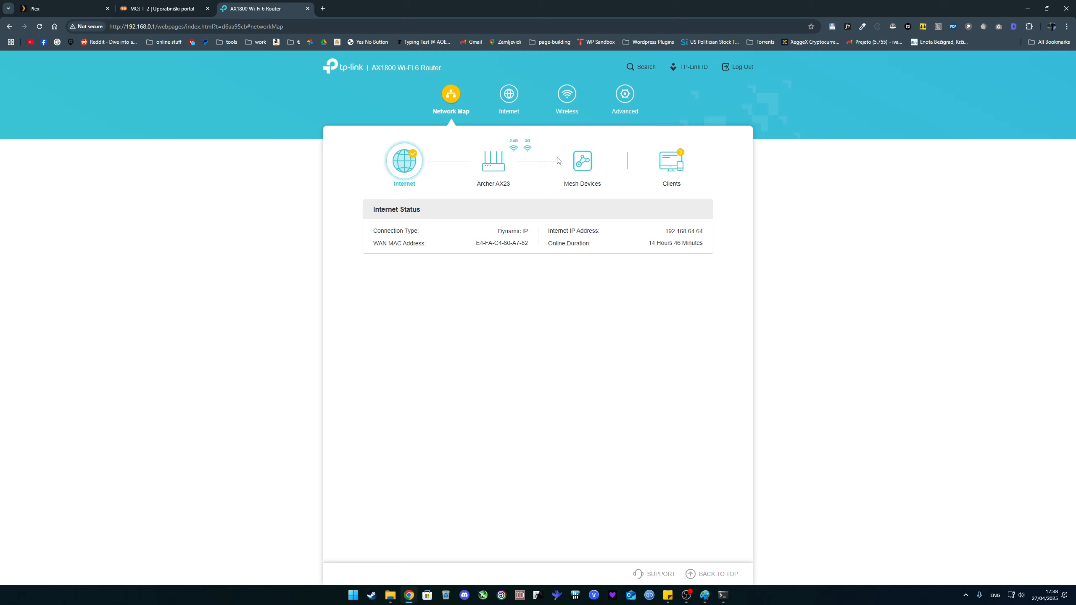
{"action": "left_click", "coordinate": [671, 162]}
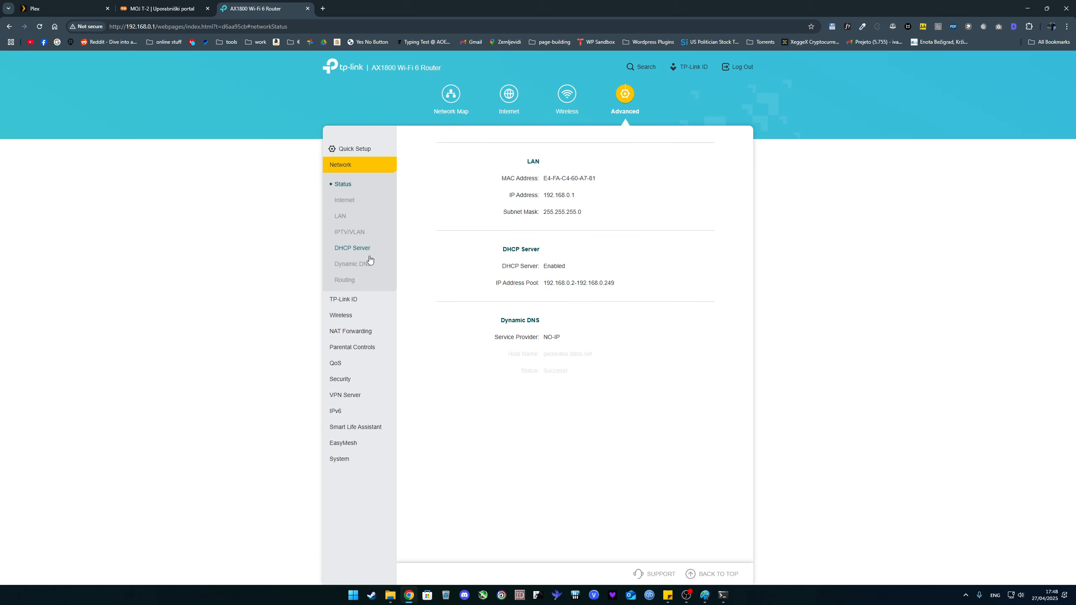
{"action": "left_click", "coordinate": [369, 260]}
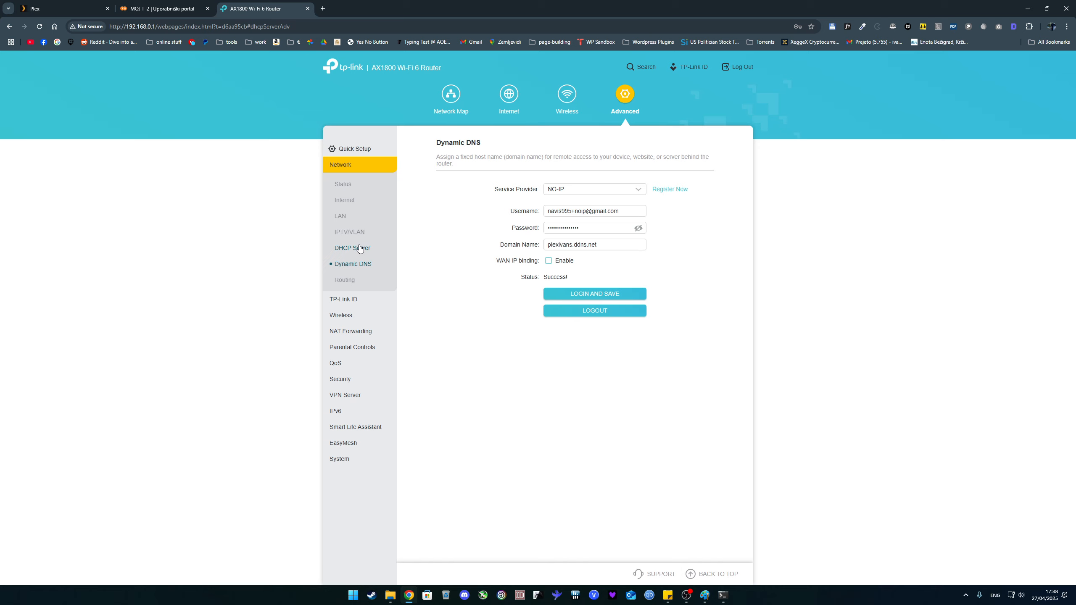
Try to add a DHCP address reservation entry for the DESKTOP computer with IP address 192.168.0.208
{"action": "left_click", "coordinate": [359, 248]}
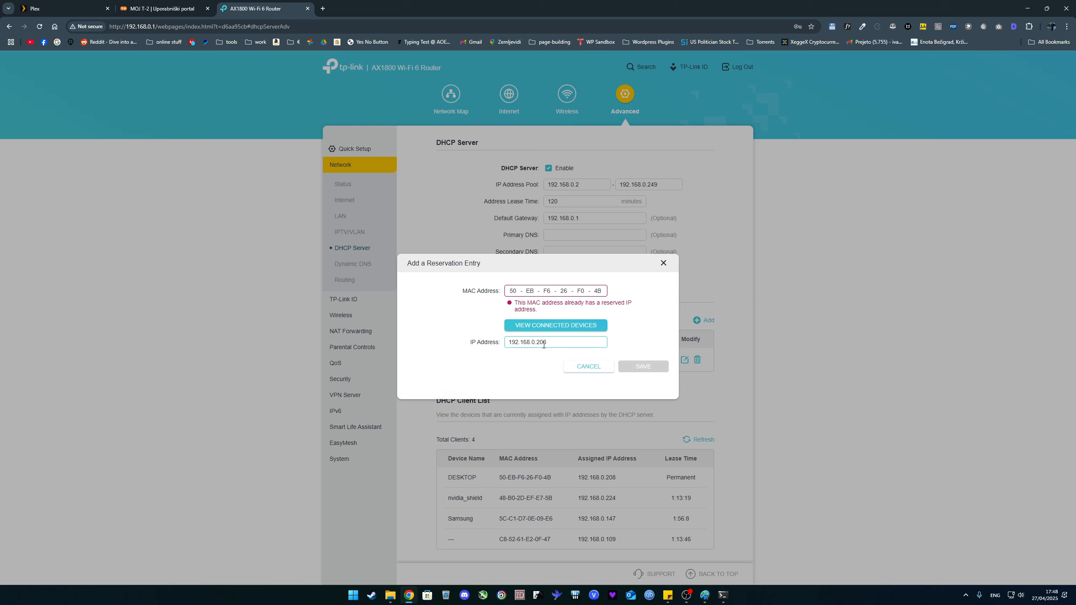
{"action": "left_click_drag", "start_coordinate": [544, 343], "coordinate": [510, 342]}
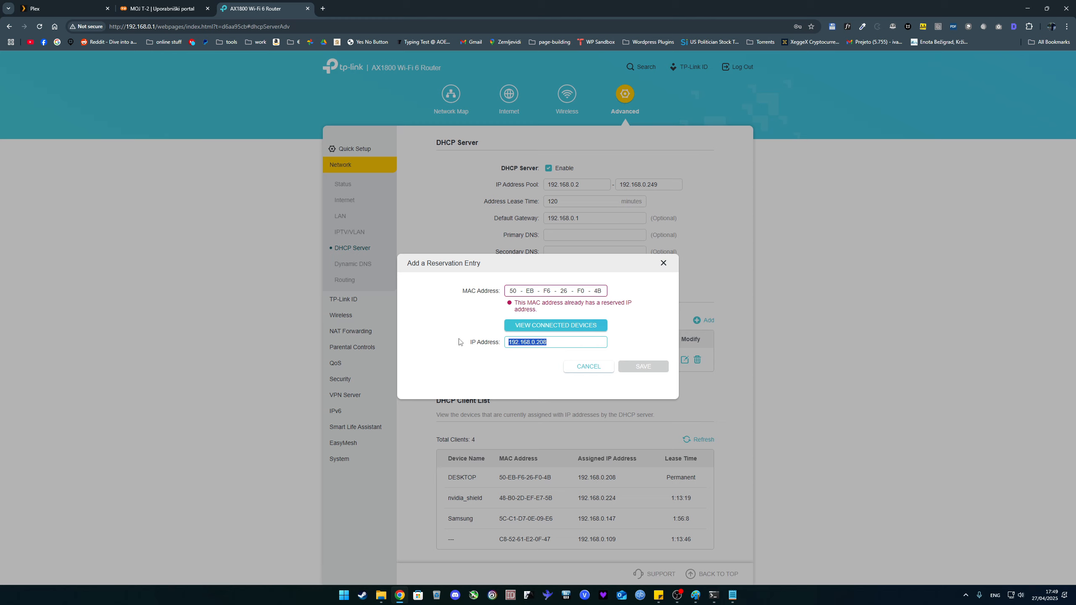
{"action": "left_click_drag", "start_coordinate": [527, 342], "coordinate": [487, 27]}
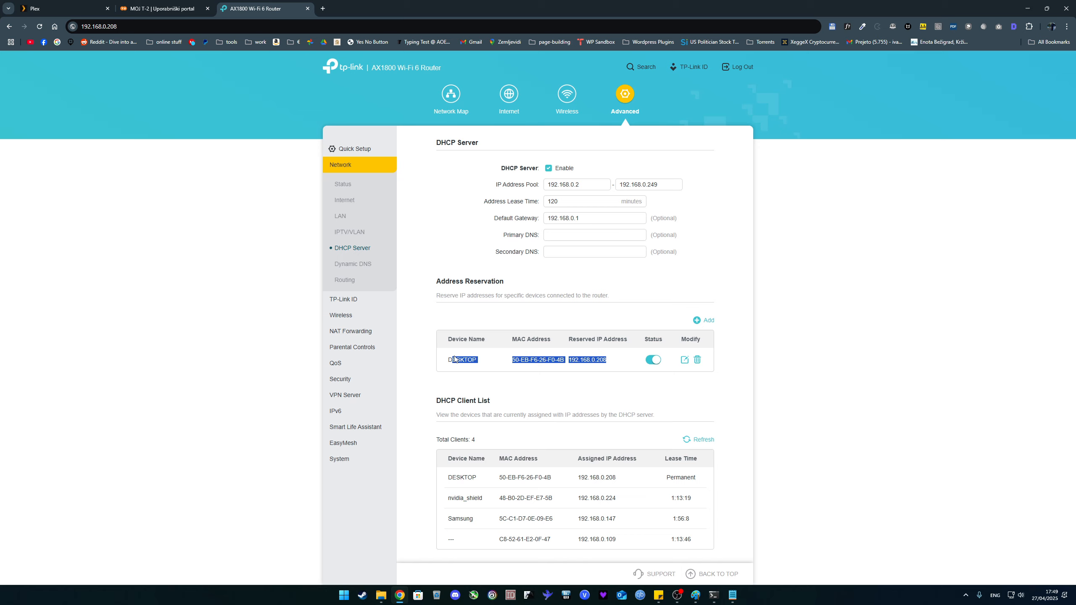
{"action": "left_click", "coordinate": [448, 359]}
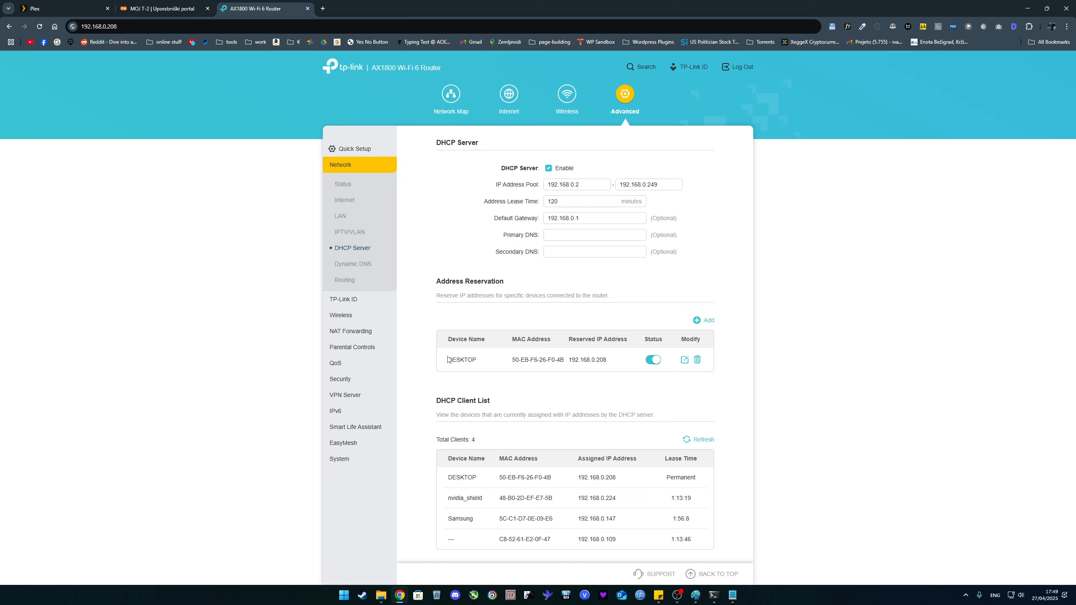
Compare DESKTOP's reserved IP address on the router with the private address on Plex's Remote Access page
{"action": "double_click", "coordinate": [587, 359]}
{"action": "left_click", "coordinate": [570, 360]}
{"action": "left_click", "coordinate": [80, 7]}
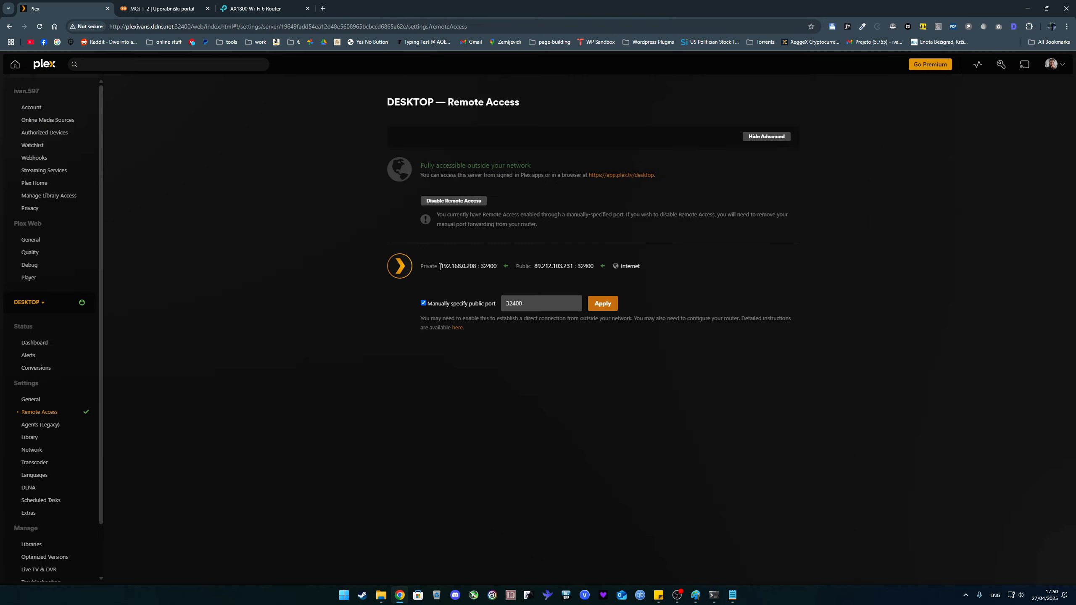
{"action": "double_click", "coordinate": [440, 267]}
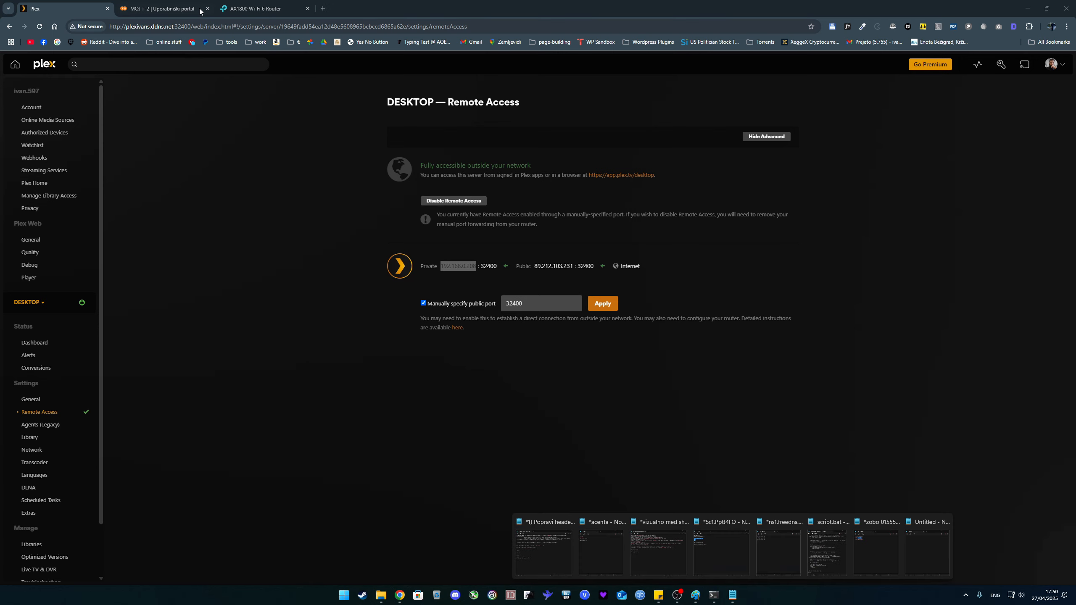
Try a new port forwarding entry on the router with external port 32400, and review the existing plex rule
{"action": "left_click", "coordinate": [250, 9]}
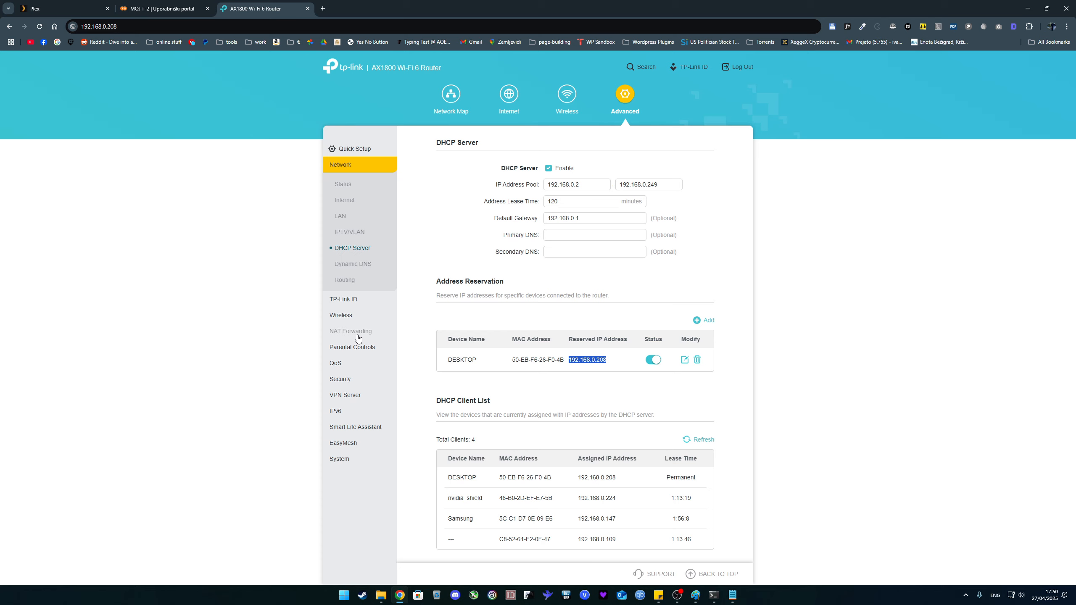
{"action": "left_click", "coordinate": [351, 331]}
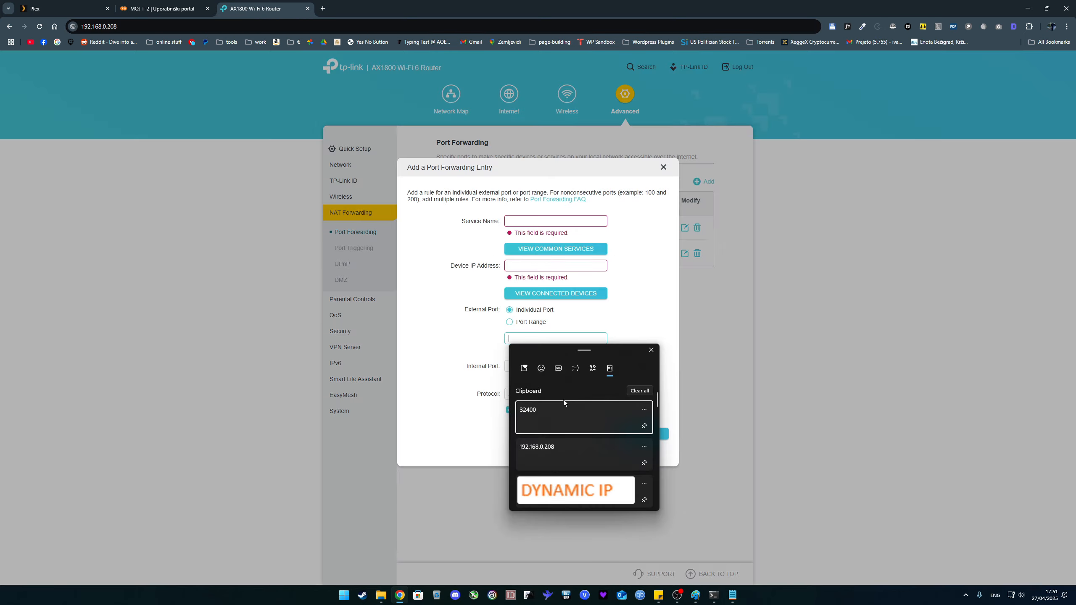
{"action": "left_click", "coordinate": [564, 405]}
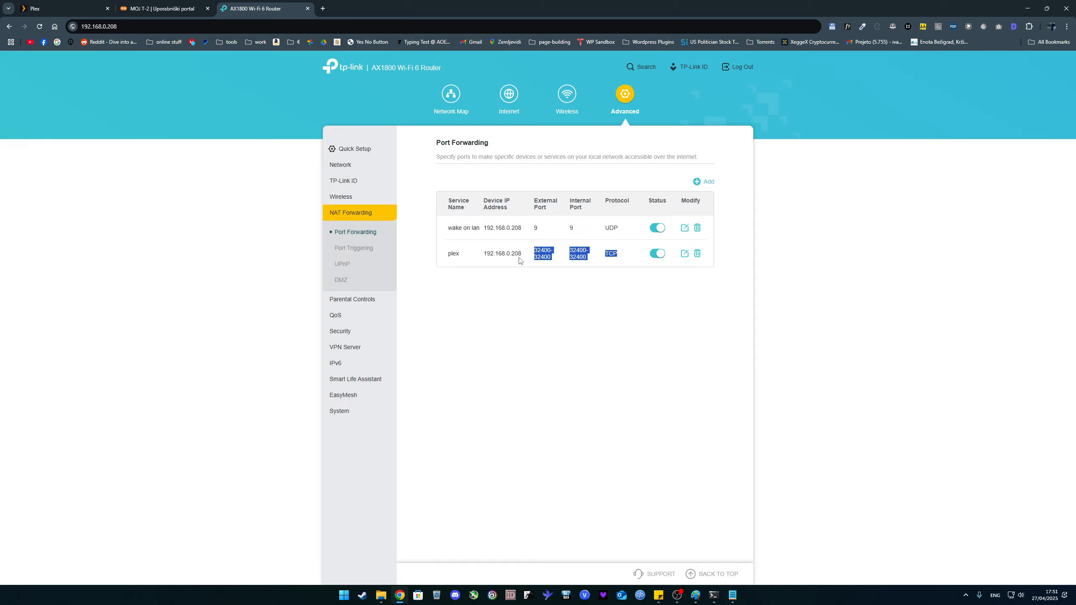
{"action": "left_click_drag", "start_coordinate": [520, 260], "coordinate": [449, 253]}
Check the tp_link reservation in the T-2 portal and search Google for where to find a TP-Link router's MAC address
{"action": "key", "text": "ctrl+shift+Tab"}
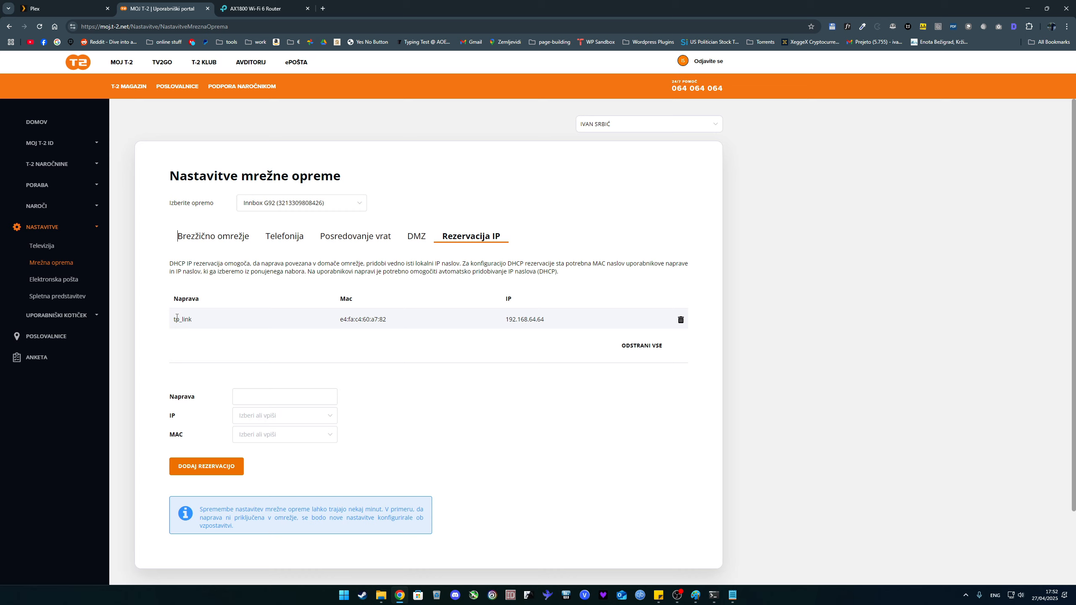
{"action": "double_click", "coordinate": [177, 318]}
{"action": "key", "text": "ctrl+t"}
{"action": "type", "text": "tp lio"}
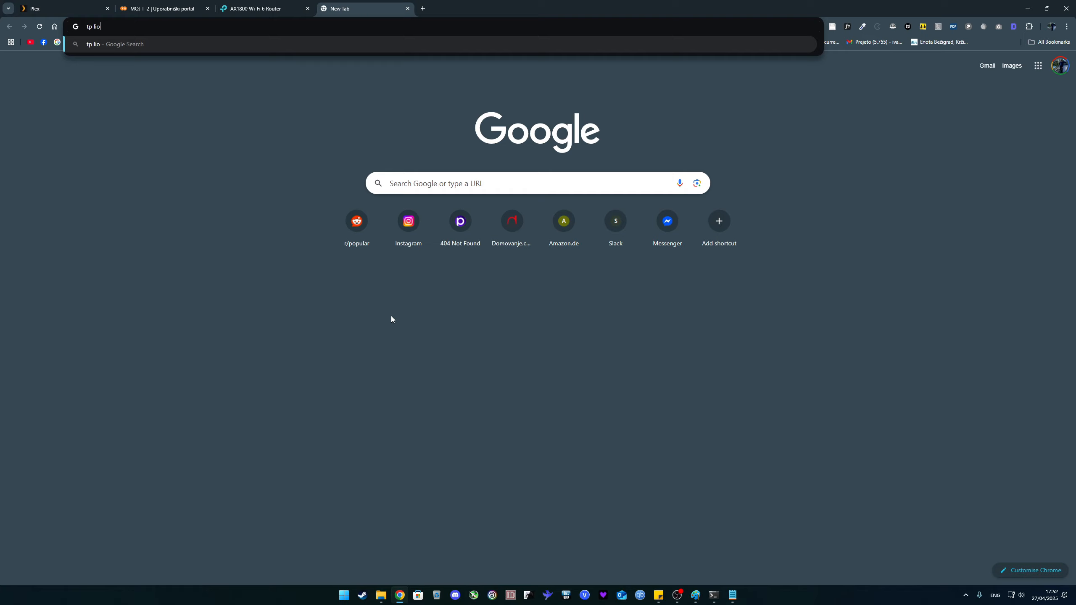
{"action": "key", "text": "BackSpace"}
{"action": "type", "text": "nk router mac adress locationž"}
{"action": "key", "text": "Return"}
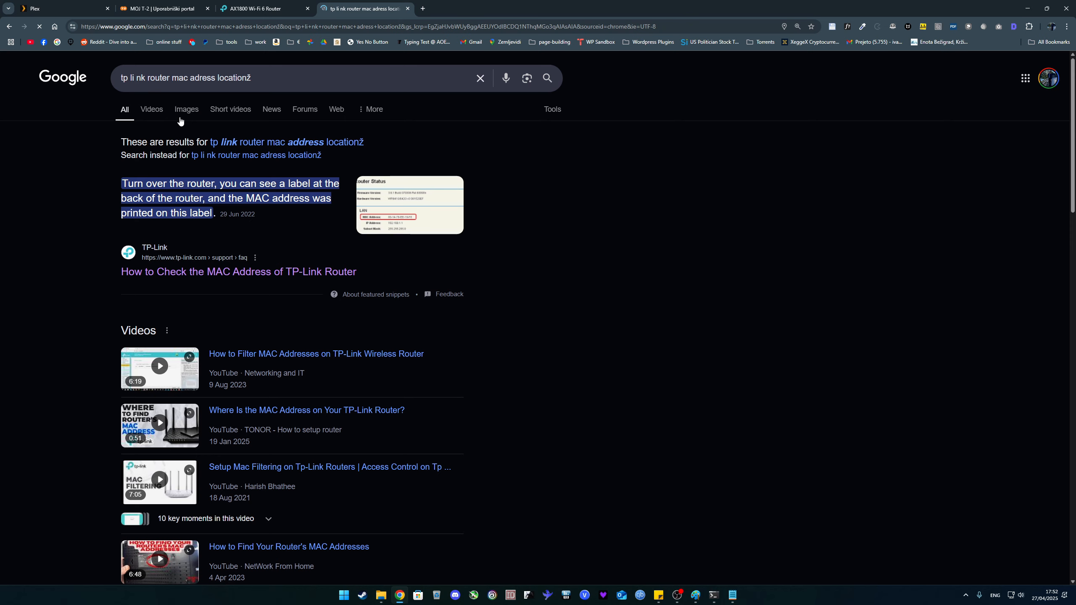
{"action": "key", "text": "ctrl+w"}
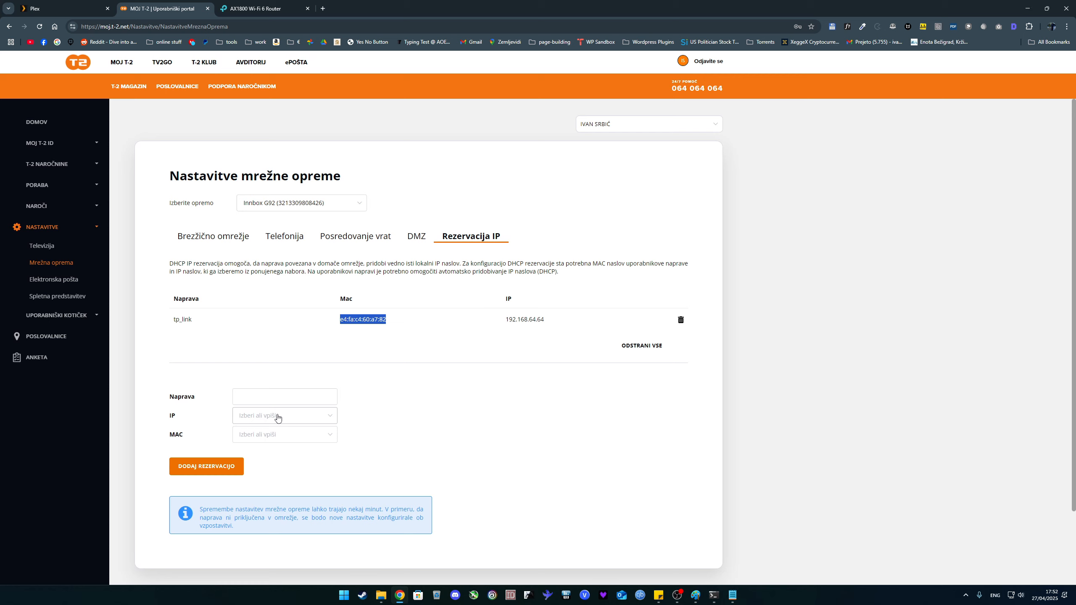
Browse the available IP addresses for a new reservation in the T-2 portal
{"action": "left_click", "coordinate": [277, 417]}
{"action": "scroll", "coordinate": [287, 502], "scroll_direction": "down", "scroll_amount": 5}
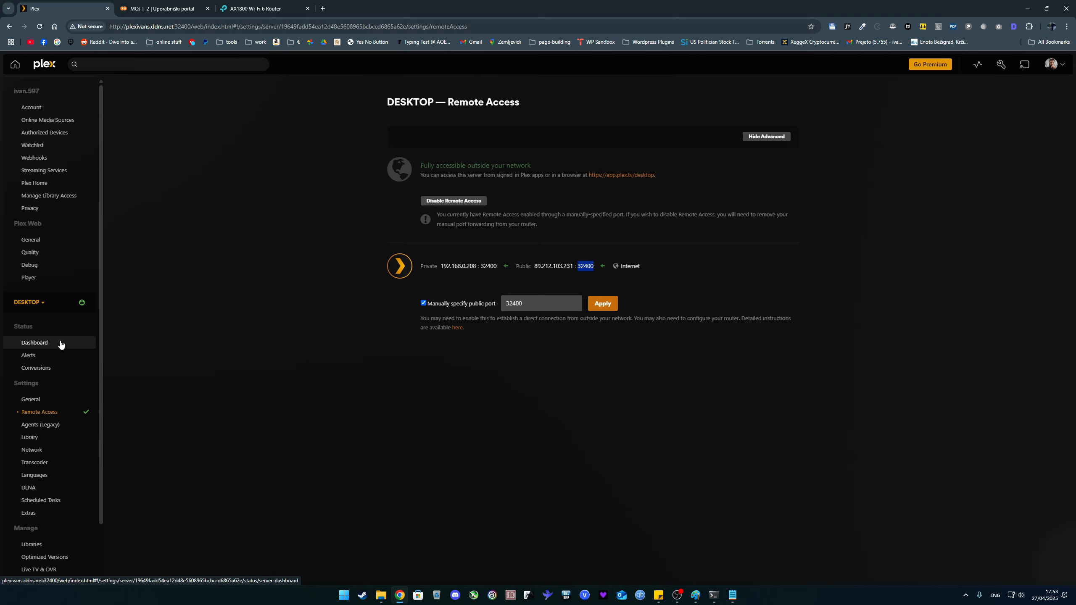
Open the Dashboard of the DESKTOP server in Plex
{"action": "left_click", "coordinate": [60, 344]}
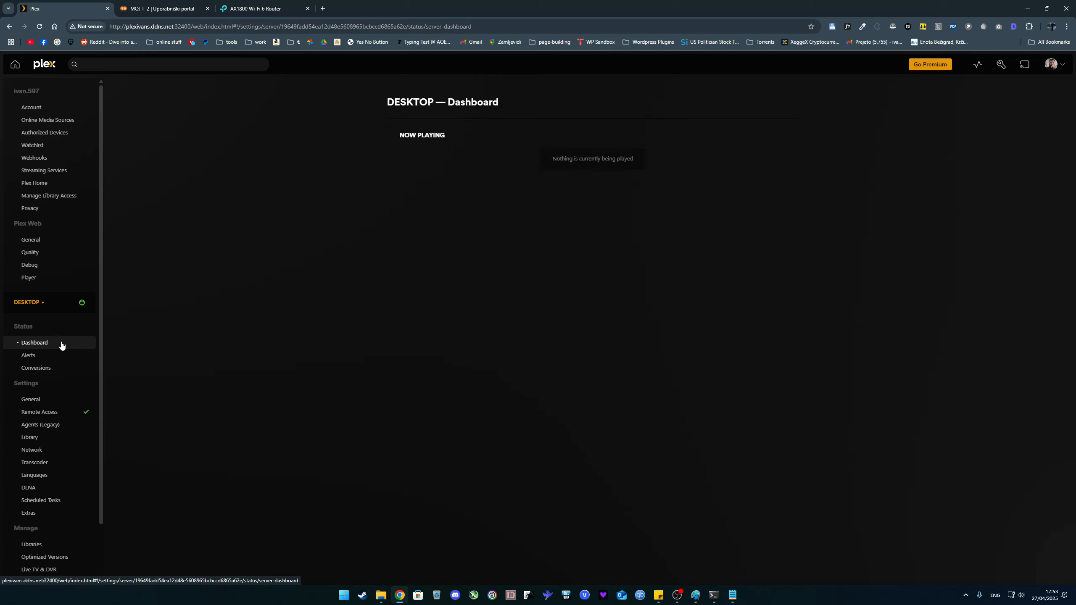